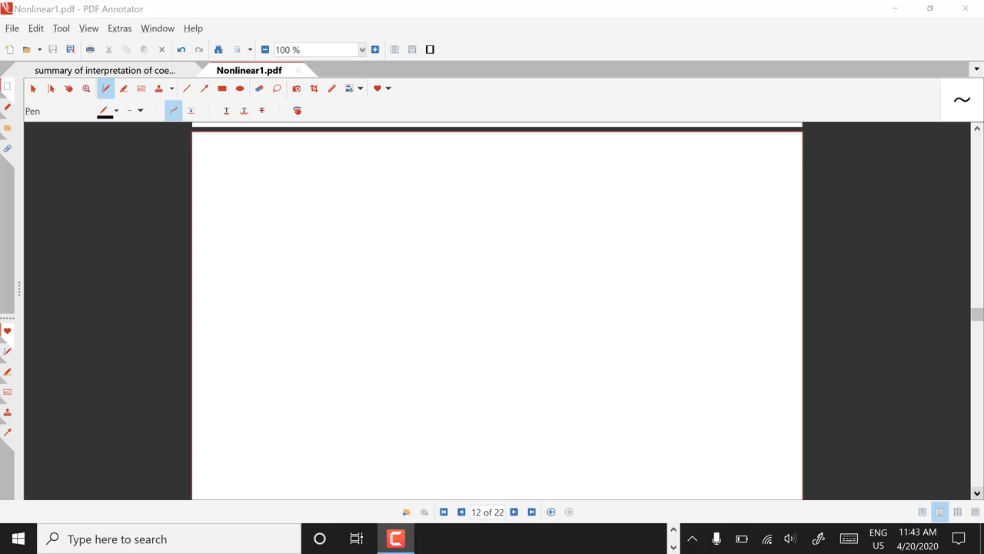
Bring up the 'summary of interpretation' table, review its rows and pages, then return to its title
left_click(104, 70)
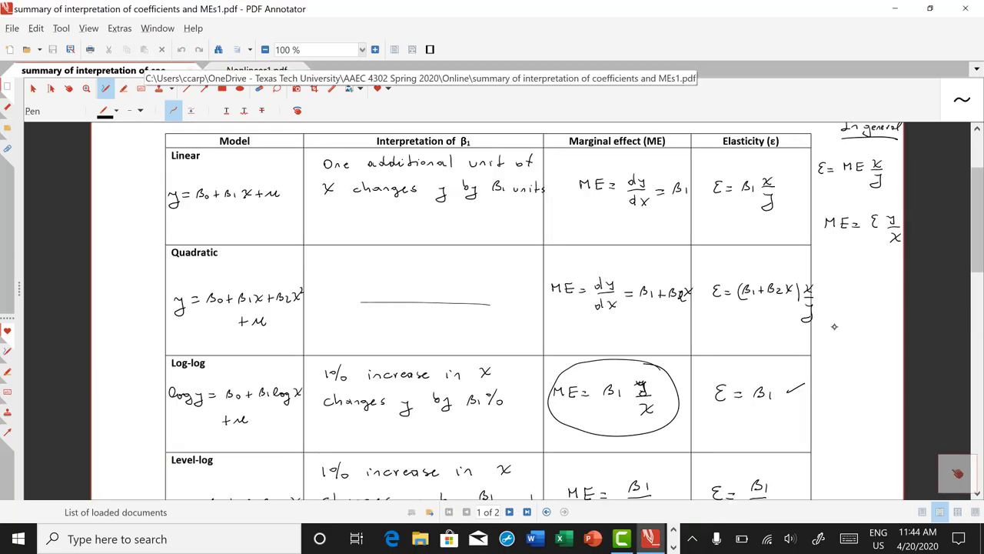
scroll(834, 326, "up", 2)
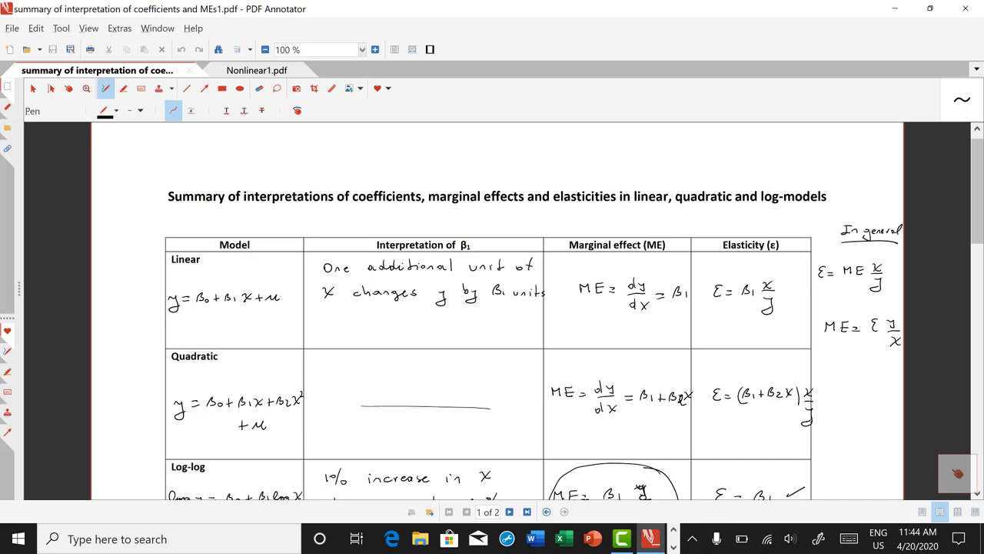
scroll(493, 307, "down", 4)
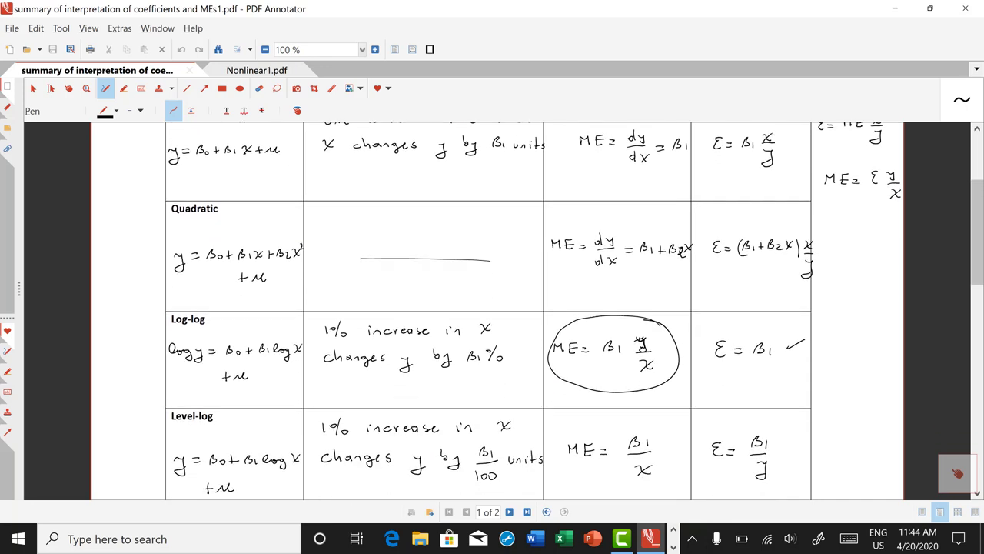
scroll(493, 308, "up", 2)
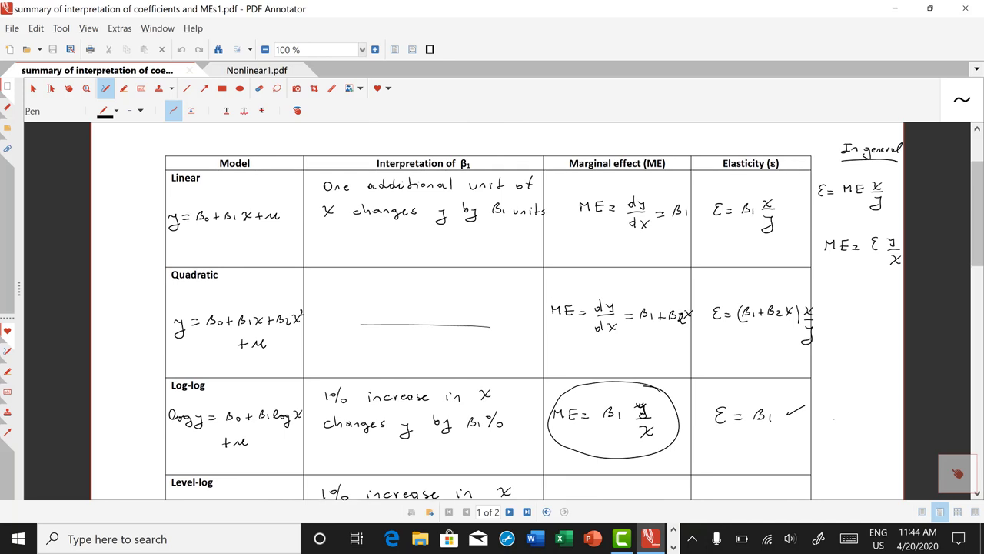
scroll(492, 307, "down", 7)
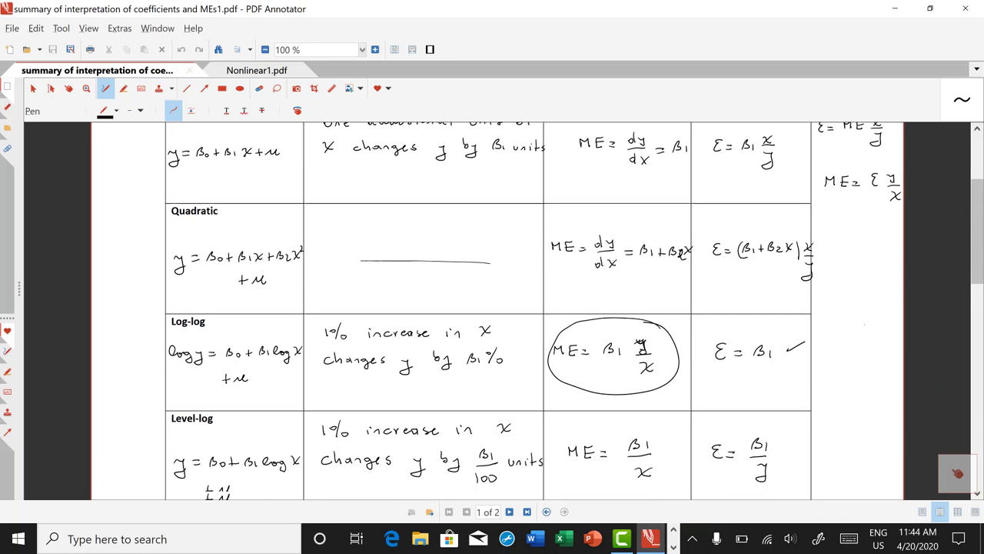
scroll(492, 307, "down", 3)
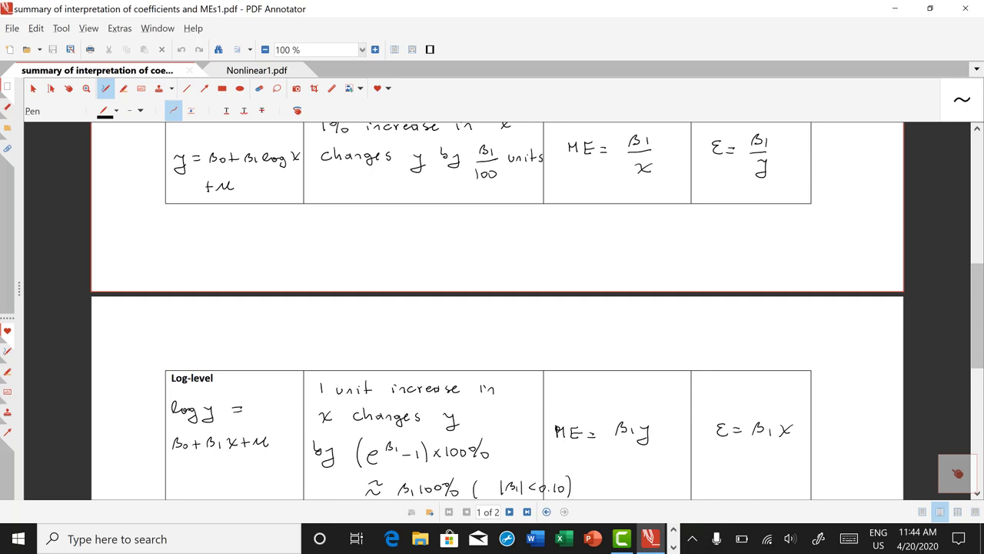
scroll(492, 307, "up", 12)
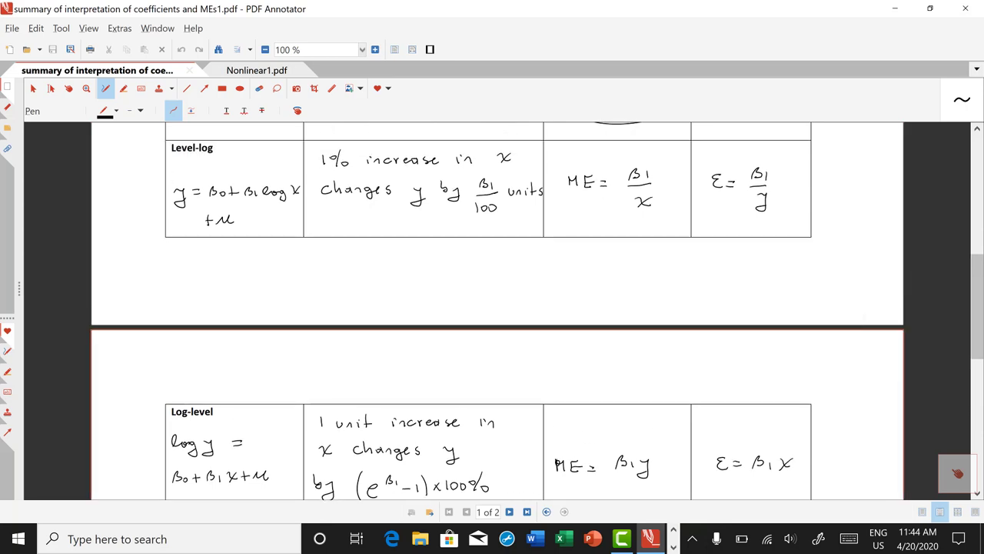
scroll(493, 307, "up", 1)
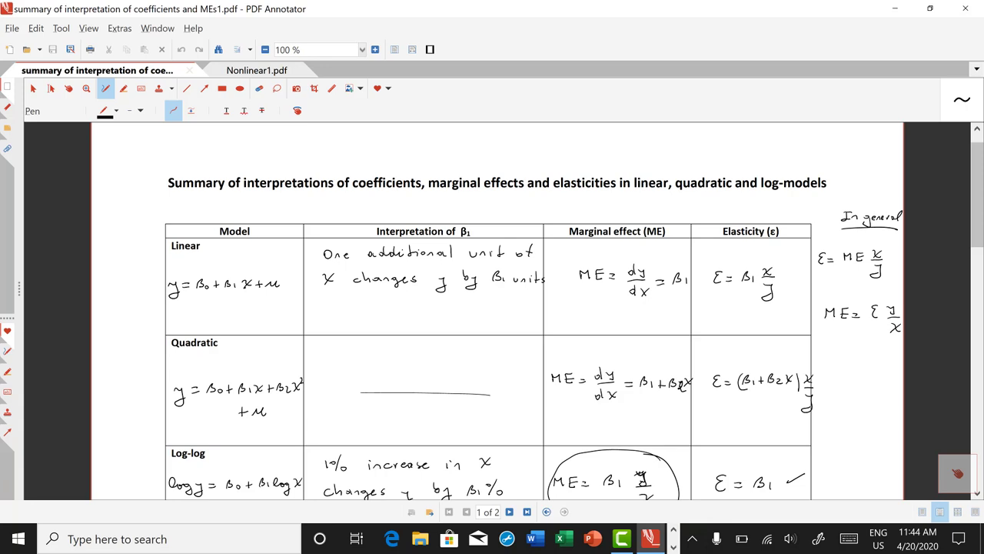
Return to blank page 12 of Nonlinear1.pdf at 125% zoom with Windows tablet mode on
left_click(256, 70)
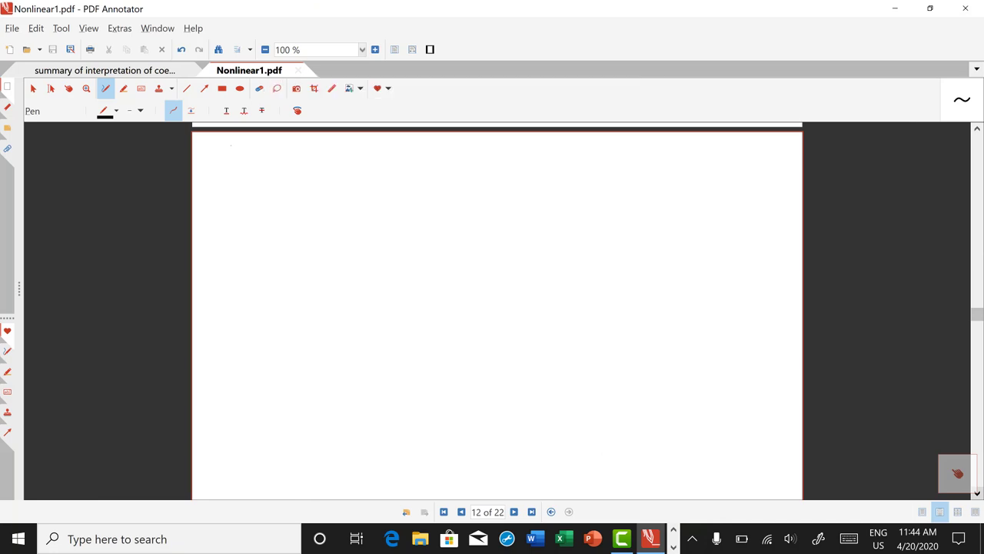
left_click(375, 50)
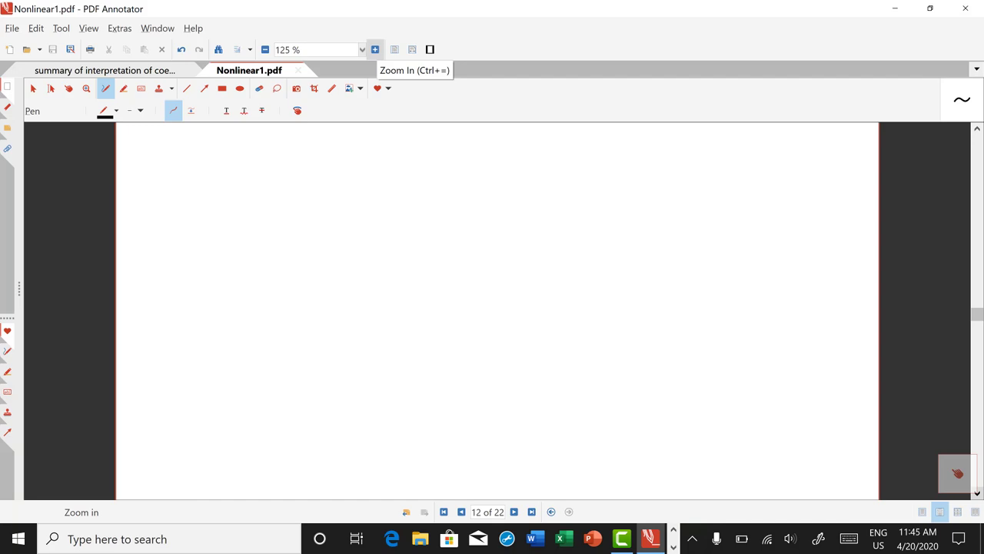
key("super+a")
left_click(725, 281)
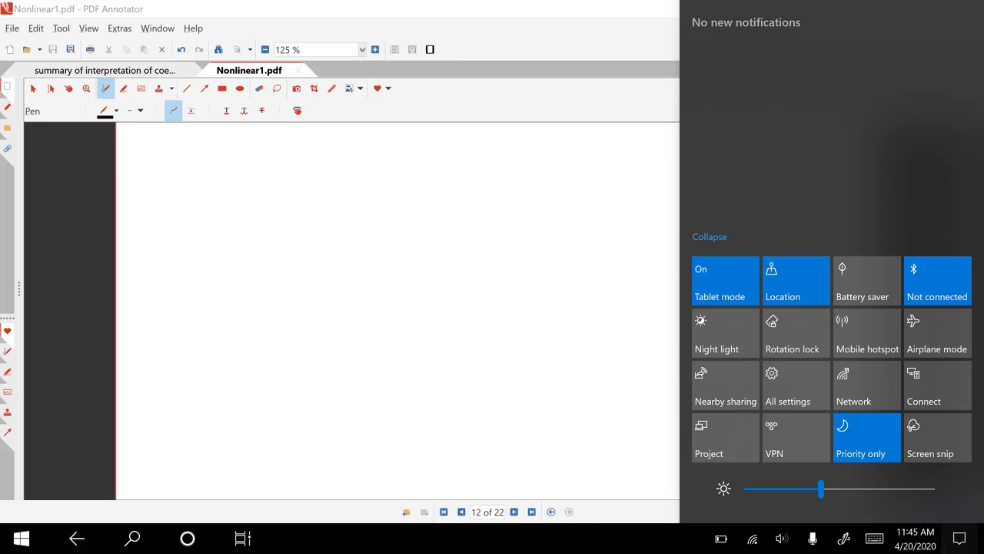
key("super+a")
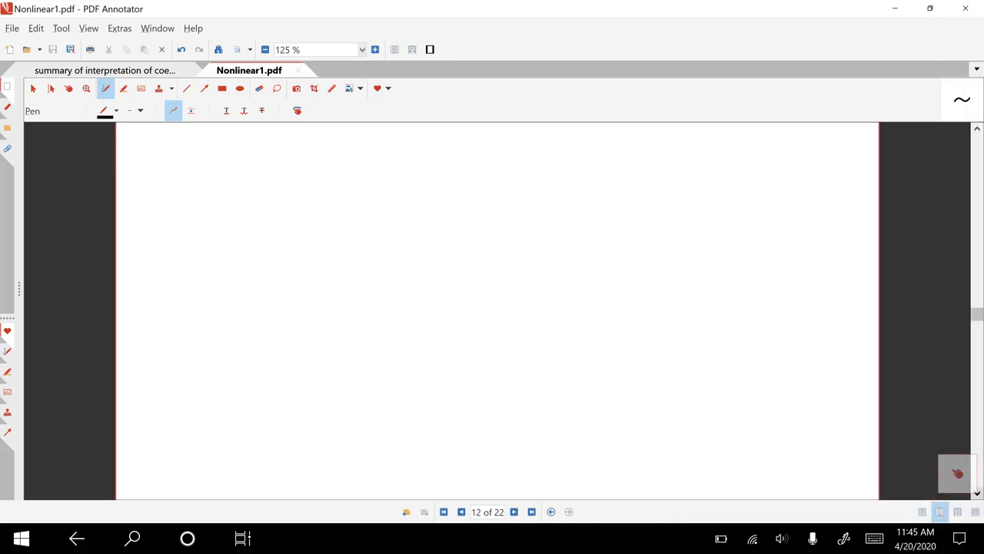
Handwrite 'Elasticities and Marginal Effects' at the top of the blank page
mouse_move(168, 129)
left_mouse_down()
mouse_move(169, 143)
mouse_move(182, 141)
left_mouse_up()
left_click_drag(191, 135, 234, 143)
left_click_drag(246, 137, 257, 143)
mouse_move(252, 135)
left_mouse_down()
mouse_move(331, 142)
mouse_move(380, 133)
mouse_move(384, 142)
mouse_move(406, 137)
mouse_move(415, 152)
mouse_move(426, 137)
mouse_move(446, 147)
mouse_move(458, 133)
mouse_move(462, 143)
mouse_move(503, 138)
left_mouse_up()
mouse_move(516, 128)
left_mouse_down()
mouse_move(509, 144)
mouse_move(517, 137)
left_mouse_up()
mouse_move(524, 128)
left_mouse_down()
mouse_move(517, 143)
mouse_move(532, 137)
left_mouse_up()
left_click_drag(526, 140, 543, 145)
mouse_move(549, 127)
left_mouse_down()
mouse_move(546, 141)
mouse_move(557, 137)
left_mouse_up()
left_click_drag(568, 137, 610, 136)
Add ': Example' to the heading and underline the whole line
mouse_move(628, 134)
left_mouse_down()
mouse_move(618, 144)
mouse_move(629, 144)
left_mouse_up()
left_click_drag(638, 139, 657, 144)
left_click_drag(663, 138, 666, 144)
mouse_move(678, 130)
left_mouse_down()
mouse_move(675, 143)
mouse_move(693, 141)
left_mouse_up()
left_click_drag(157, 162, 688, 159)
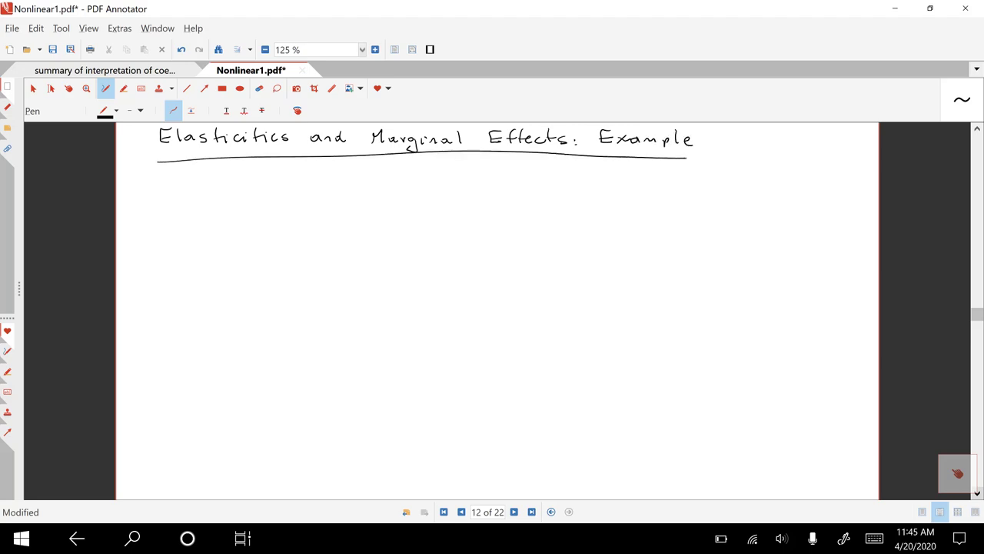
scroll(497, 307, "down", 1)
scroll(497, 308, "up", 1)
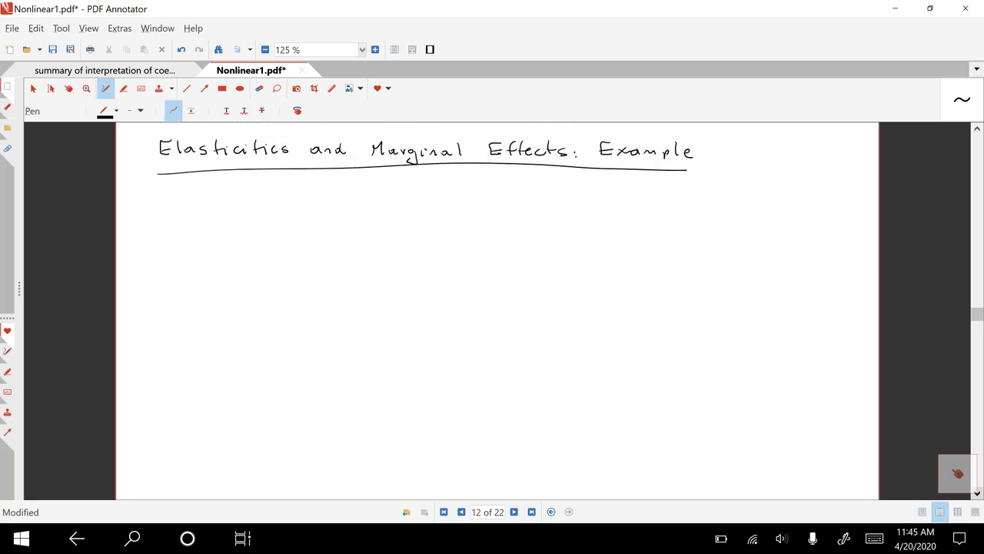
Handwrite 'log(price)' with a hat over price, followed by '= −1.297'
mouse_move(198, 223)
left_mouse_down()
mouse_move(225, 223)
mouse_move(218, 234)
mouse_move(265, 215)
mouse_move(279, 221)
left_mouse_up()
left_click_drag(281, 218, 294, 222)
left_click_drag(240, 202, 255, 200)
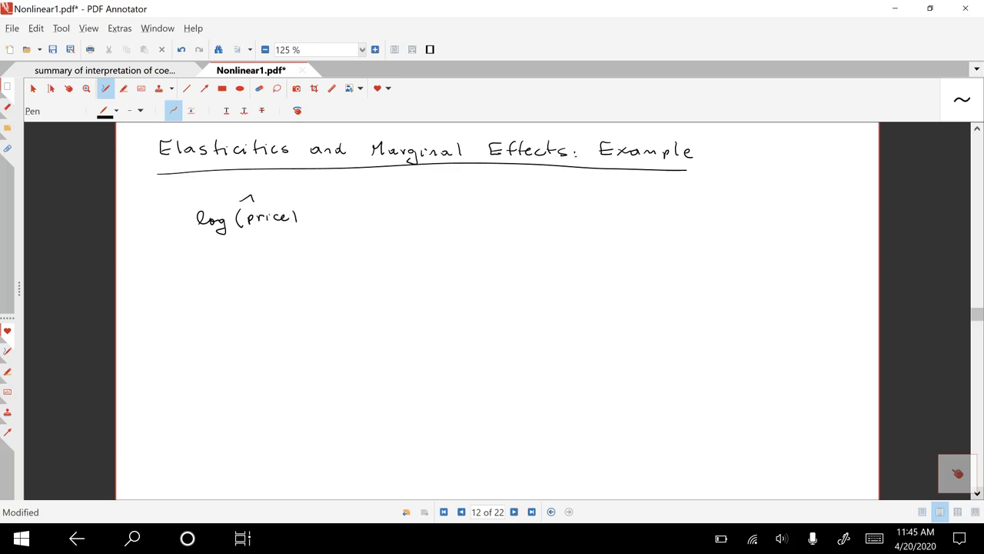
left_click_drag(318, 216, 326, 216)
left_click_drag(318, 220, 362, 218)
mouse_move(364, 214)
left_mouse_down()
mouse_move(364, 222)
mouse_move(390, 222)
left_mouse_up()
left_click(370, 223)
mouse_move(397, 215)
left_mouse_down()
mouse_move(395, 223)
mouse_move(439, 221)
left_mouse_up()
Continue the equation with '+ 0.168 log(lotsize)' and the log(sqrft) term
mouse_move(434, 216)
left_mouse_down()
mouse_move(457, 210)
mouse_move(475, 219)
left_mouse_up()
left_click(468, 219)
mouse_move(484, 210)
left_mouse_down()
mouse_move(485, 220)
mouse_move(500, 211)
mouse_move(539, 225)
mouse_move(572, 218)
left_mouse_up()
left_click_drag(581, 212, 590, 220)
left_click_drag(584, 211, 610, 221)
left_click_drag(615, 213, 639, 225)
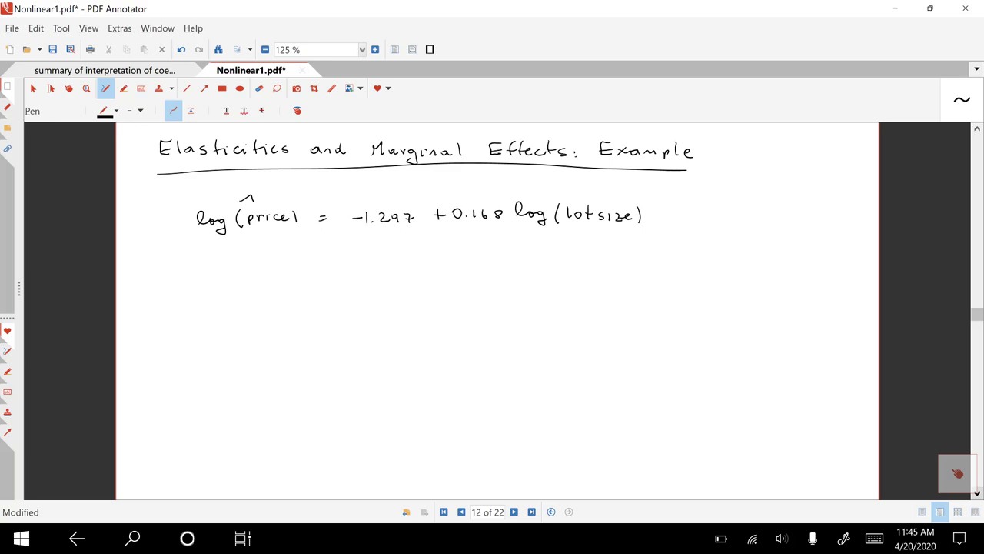
left_click_drag(659, 212, 658, 223)
mouse_move(653, 218)
left_mouse_down()
mouse_move(764, 216)
mouse_move(760, 226)
mouse_move(803, 214)
mouse_move(805, 223)
mouse_move(831, 208)
mouse_move(849, 224)
left_mouse_up()
left_click(688, 218)
Start '+ 0.037(b' on the second line and correct the coefficient 0.200 to 0.700
left_click_drag(581, 255, 581, 268)
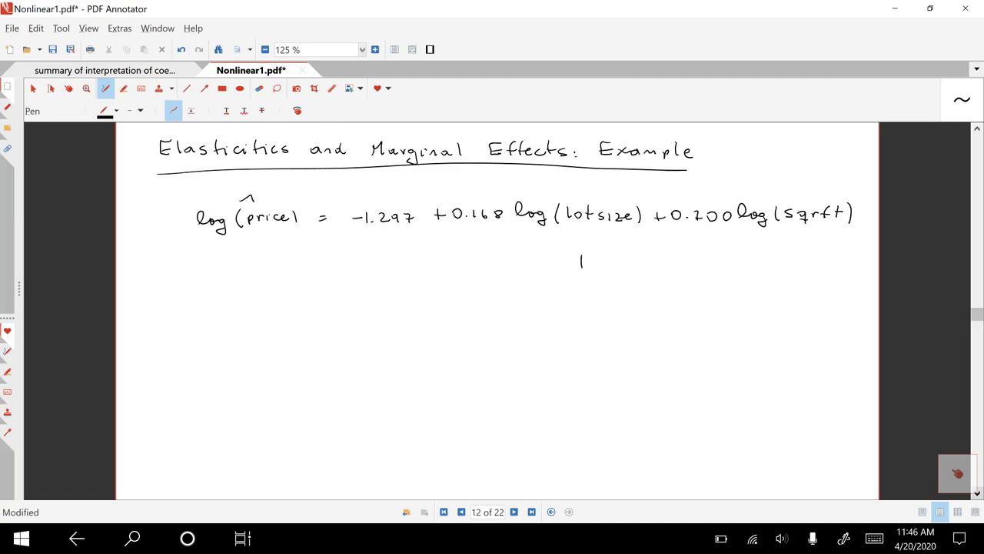
left_click_drag(701, 212, 697, 222)
mouse_move(605, 258)
left_mouse_down()
mouse_move(639, 260)
mouse_move(637, 268)
mouse_move(661, 265)
left_mouse_up()
left_click(613, 267)
left_click_drag(677, 254, 676, 272)
left_click_drag(686, 255, 690, 267)
left_click(874, 538)
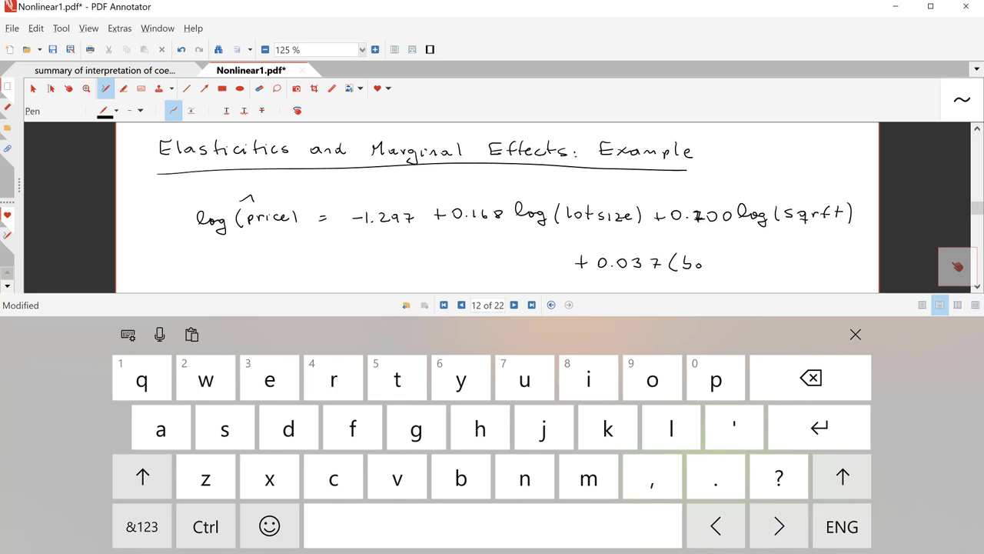
left_click(855, 334)
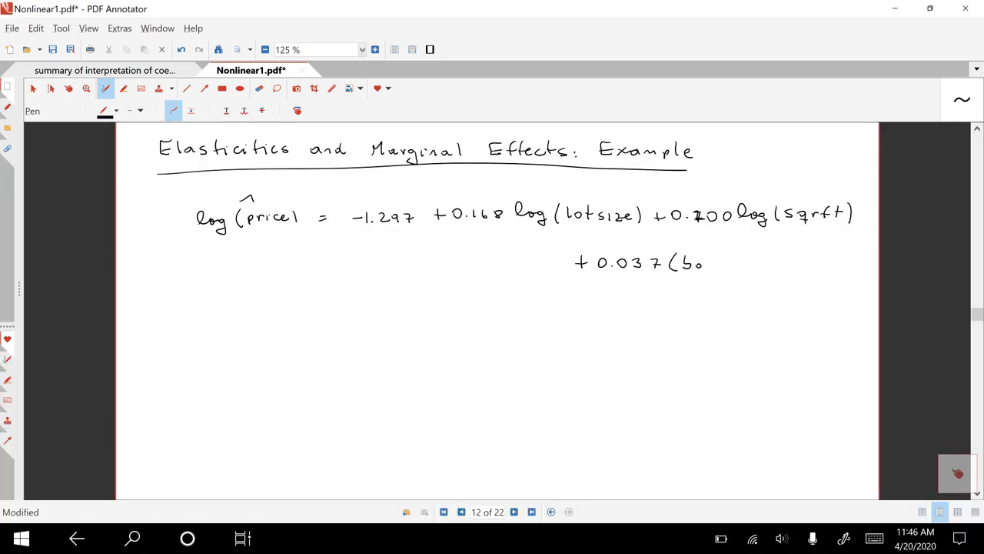
Complete '(bdrms)' and write '(0.651)' under −1.297, erasing a stray 7
left_click_drag(703, 257, 744, 271)
left_click_drag(373, 231, 403, 243)
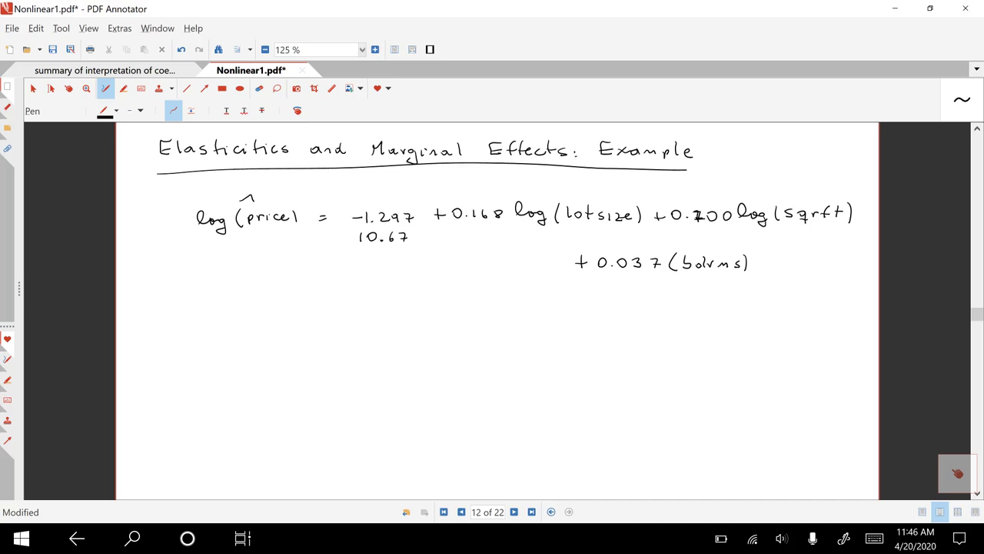
left_click(259, 87)
left_click_drag(400, 234, 408, 236)
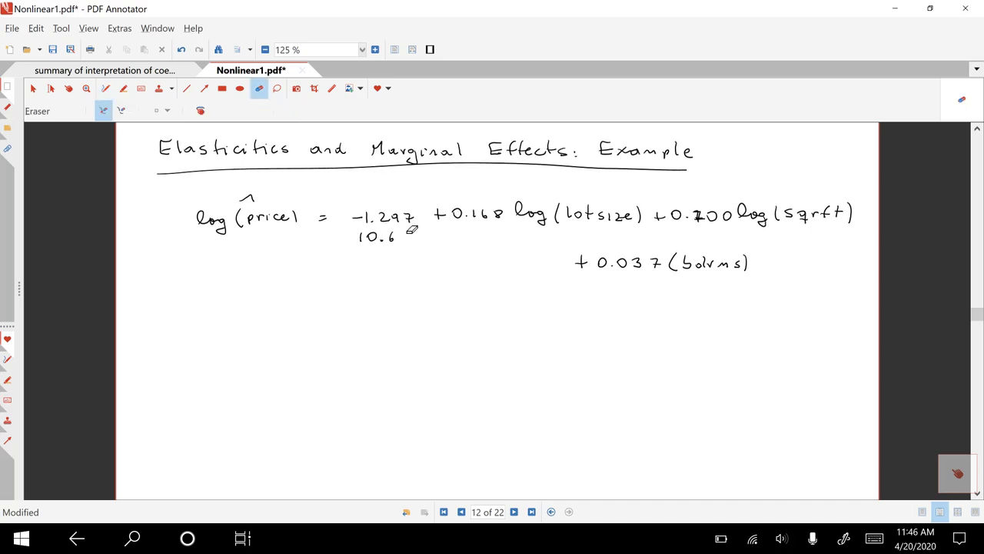
left_click(105, 88)
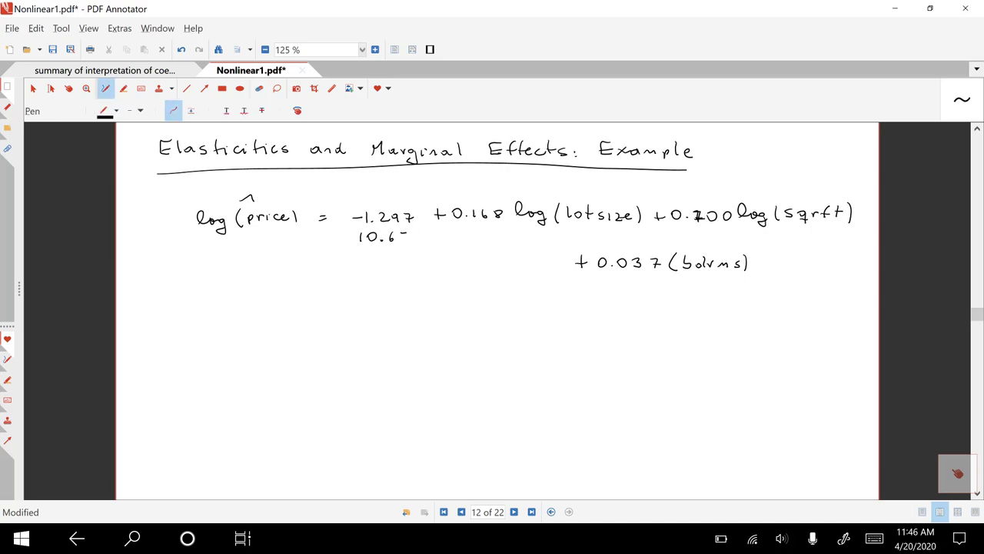
left_click_drag(361, 235, 365, 247)
mouse_move(419, 227)
left_mouse_down()
mouse_move(420, 243)
mouse_move(483, 232)
mouse_move(520, 244)
left_mouse_up()
Write standard errors (0.038), (0.093) and (0.028) under 0.168, 0.700 and 0.037
left_click(471, 241)
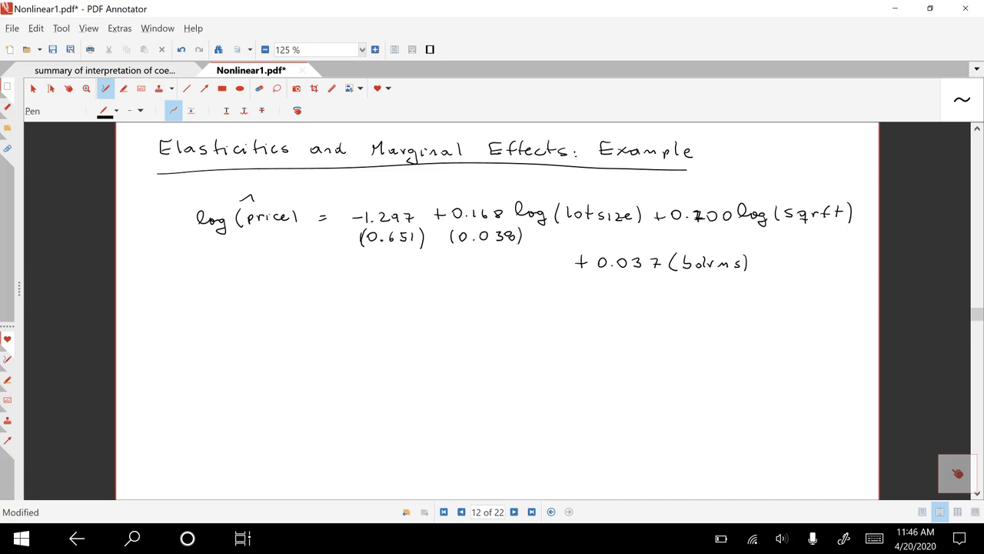
mouse_move(674, 229)
left_mouse_down()
mouse_move(673, 241)
mouse_move(684, 232)
mouse_move(721, 242)
left_mouse_up()
left_click(692, 241)
left_click_drag(726, 232, 734, 238)
left_click_drag(597, 281, 597, 293)
left_click_drag(608, 283, 651, 289)
left_click(618, 292)
left_click_drag(662, 281, 663, 296)
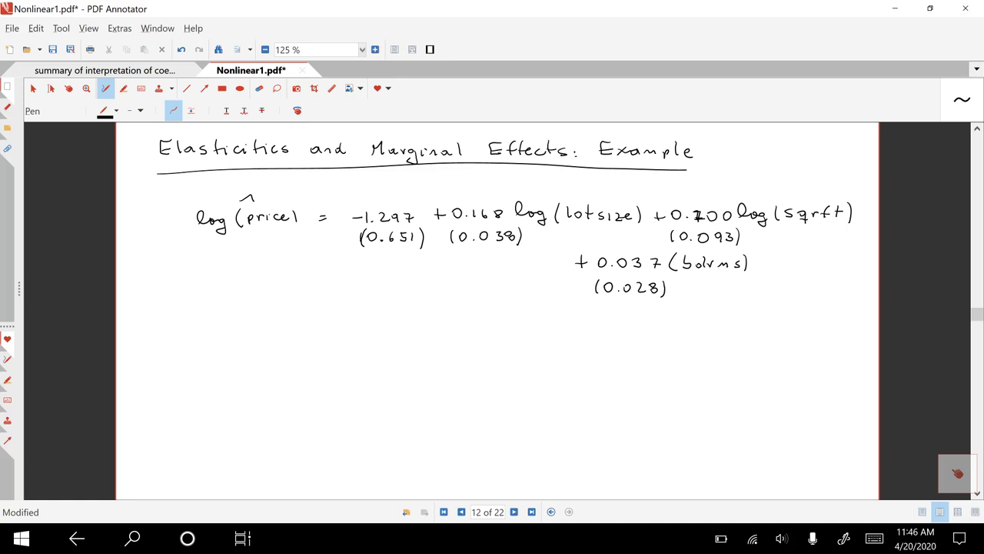
scroll(505, 308, "down", 2)
Handwrite 'R² = 0.64 ; n = 88 ; F-stat = 50.42 (p<0.01)' beneath the equation
mouse_move(243, 260)
left_mouse_down()
mouse_move(242, 271)
mouse_move(269, 257)
left_mouse_up()
mouse_move(275, 262)
left_mouse_down()
mouse_move(460, 260)
mouse_move(492, 272)
mouse_move(543, 256)
left_mouse_up()
left_click(316, 265)
left_click(492, 264)
left_click_drag(524, 263, 582, 264)
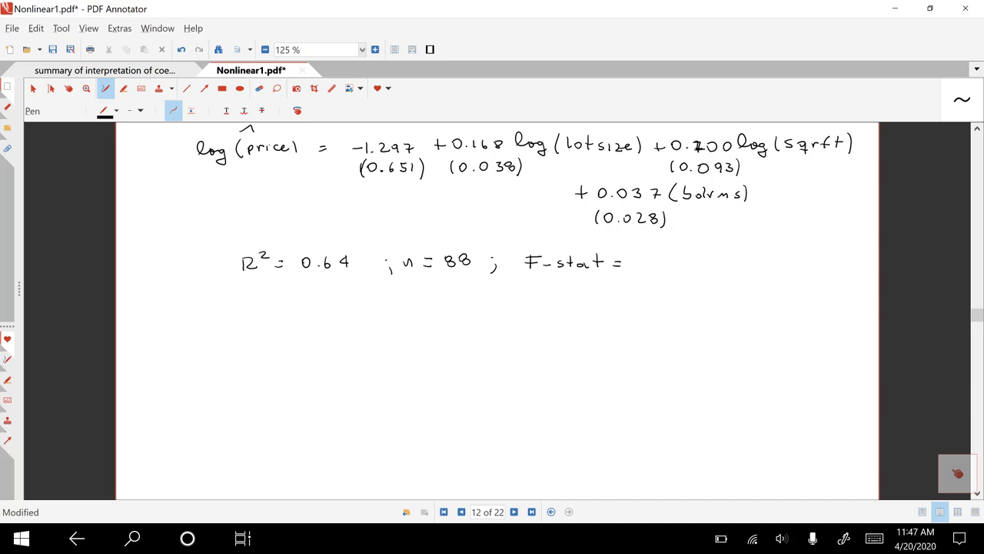
left_click_drag(636, 261, 676, 264)
left_click(659, 267)
mouse_move(673, 260)
left_mouse_down()
mouse_move(673, 269)
mouse_move(711, 274)
mouse_move(780, 261)
left_mouse_up()
left_click(770, 268)
left_click_drag(791, 260, 800, 272)
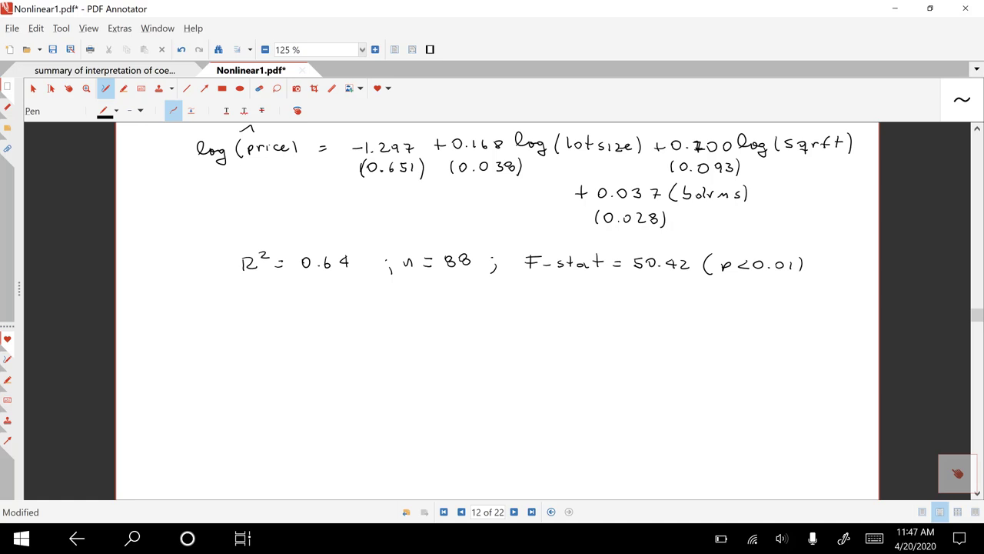
scroll(524, 308, "up", 2)
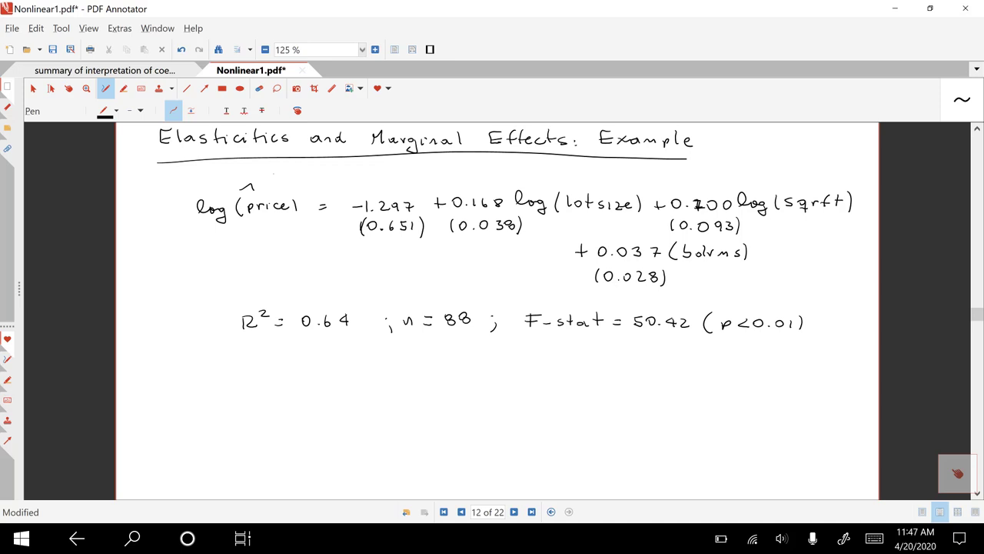
Draw two curves from log(price) over the equation and a curved arrow underneath to bdrms
mouse_move(291, 177)
left_mouse_down()
mouse_move(441, 165)
mouse_move(605, 183)
left_mouse_up()
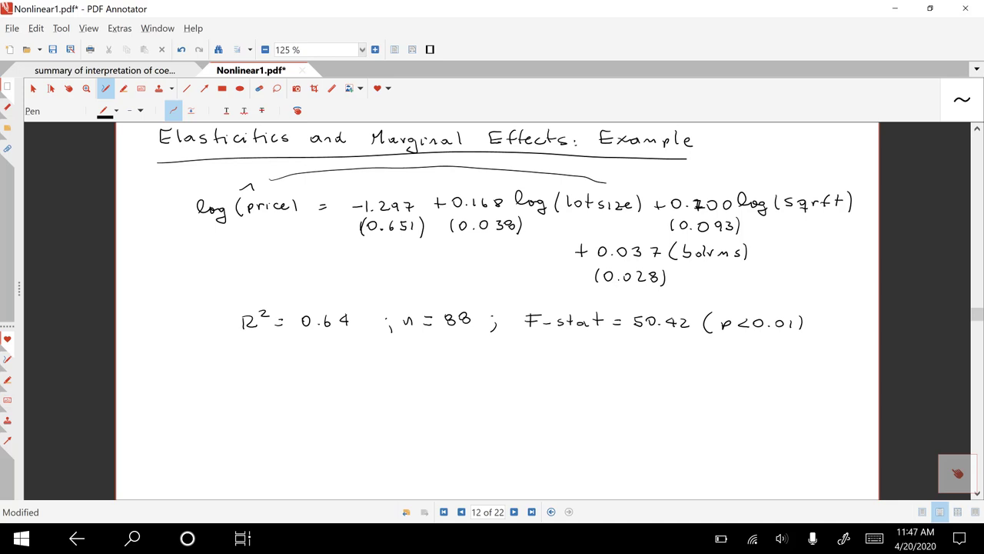
mouse_move(280, 197)
left_mouse_down()
mouse_move(536, 173)
mouse_move(709, 172)
mouse_move(806, 185)
left_mouse_up()
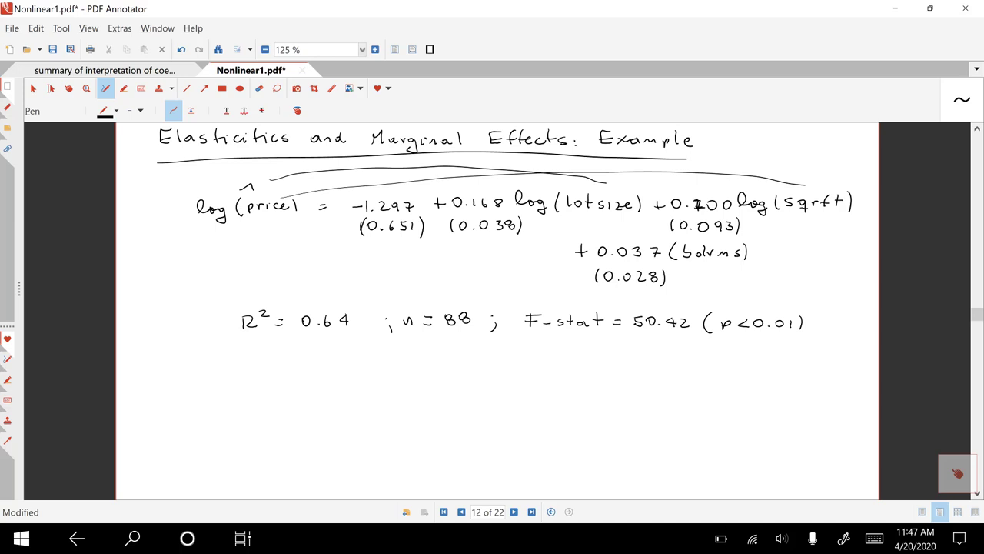
mouse_move(264, 223)
left_mouse_down()
mouse_move(296, 246)
mouse_move(392, 273)
mouse_move(579, 288)
mouse_move(719, 274)
left_mouse_up()
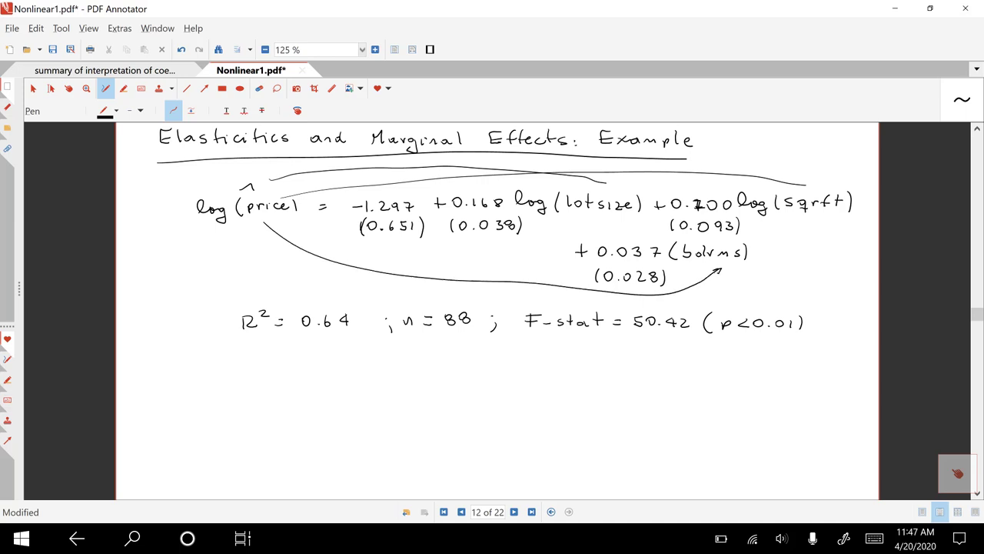